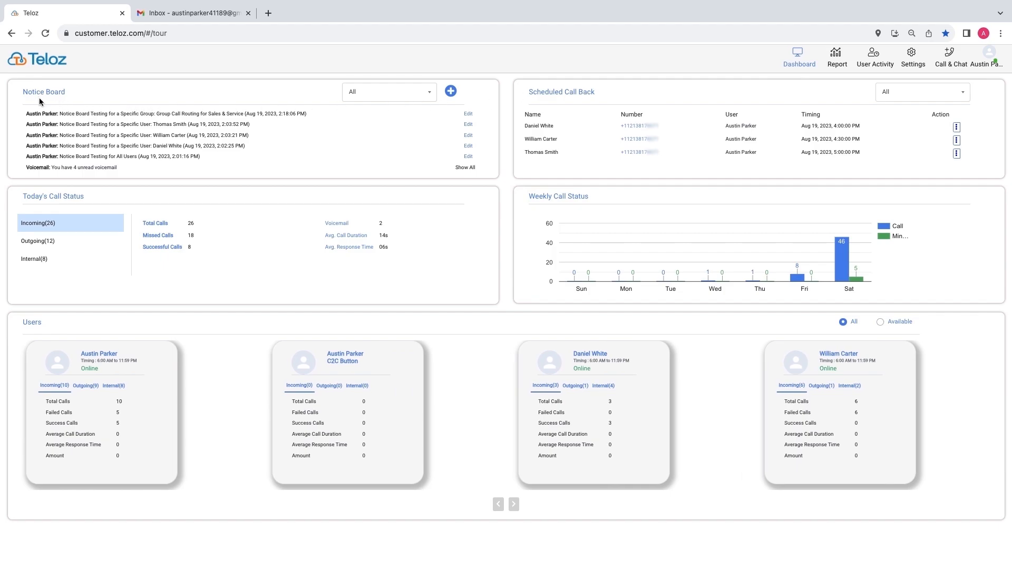
{"action": "left_click", "coordinate": [451, 91]}
{"action": "left_click", "coordinate": [956, 127]}
{"action": "left_click", "coordinate": [956, 129]}
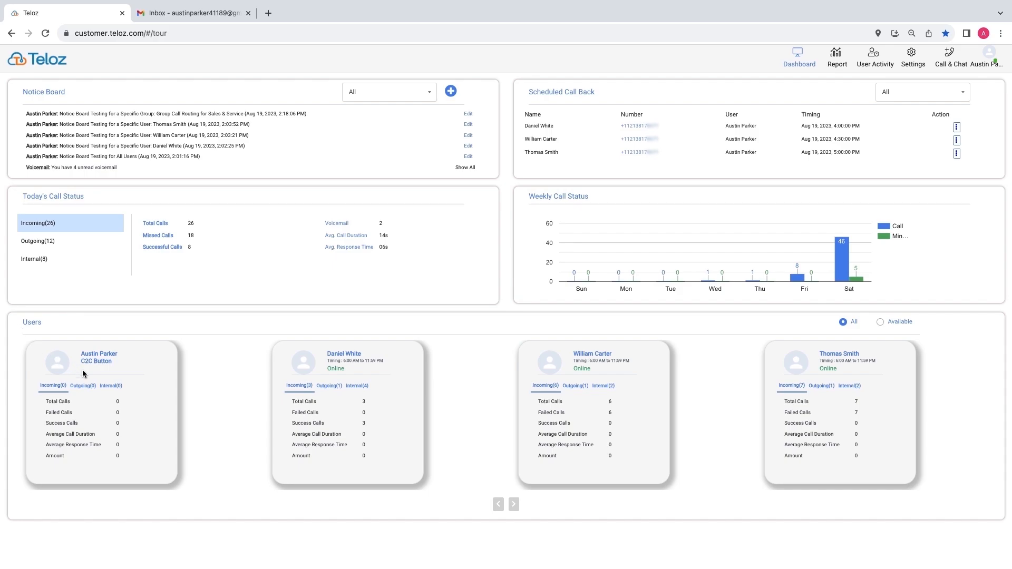
{"action": "left_click", "coordinate": [111, 385]}
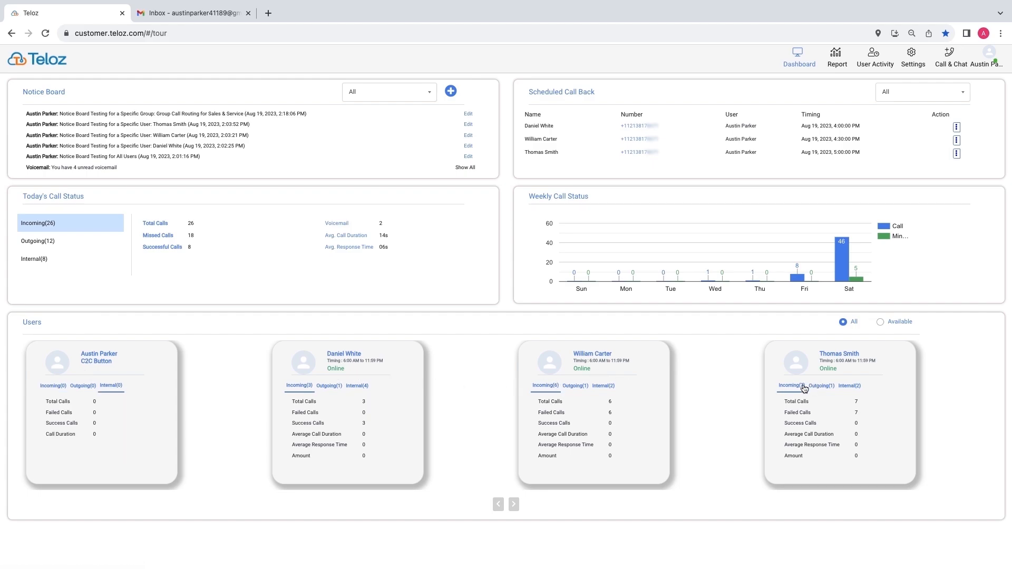
Filter the Users panel to Available, leaving four online user cards
{"action": "left_click", "coordinate": [880, 322]}
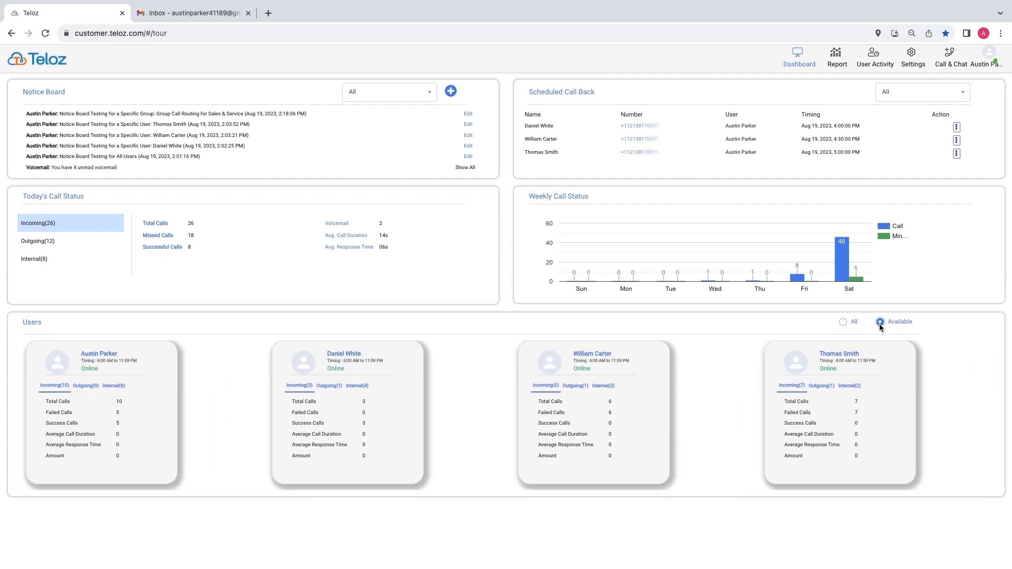